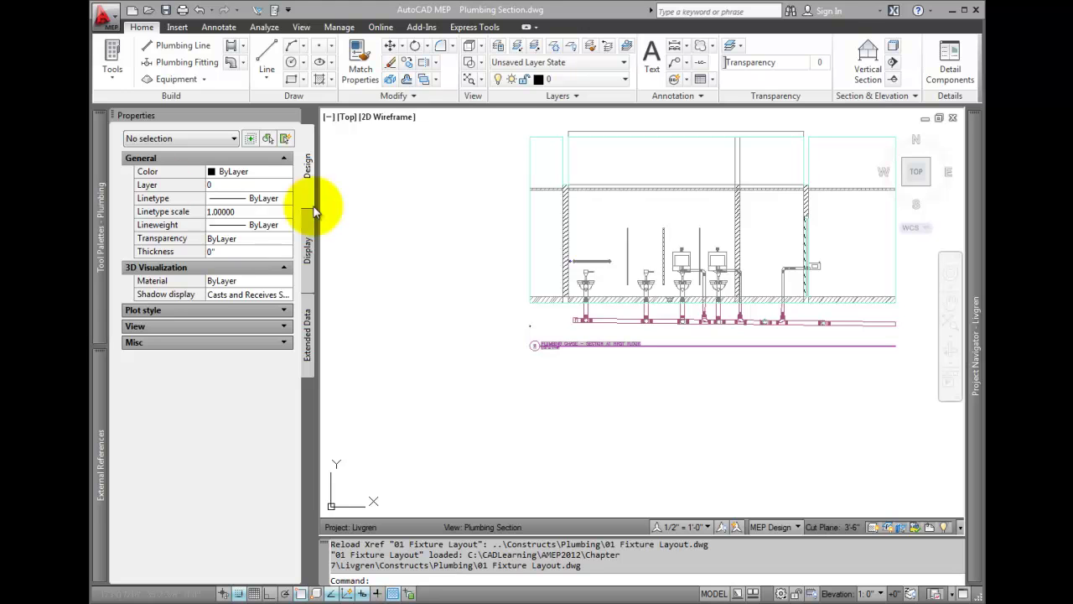
Step: Refresh the selected 2D plumbing section so it shows the reloaded fixture layout, then deselect it
left_click(489, 210)
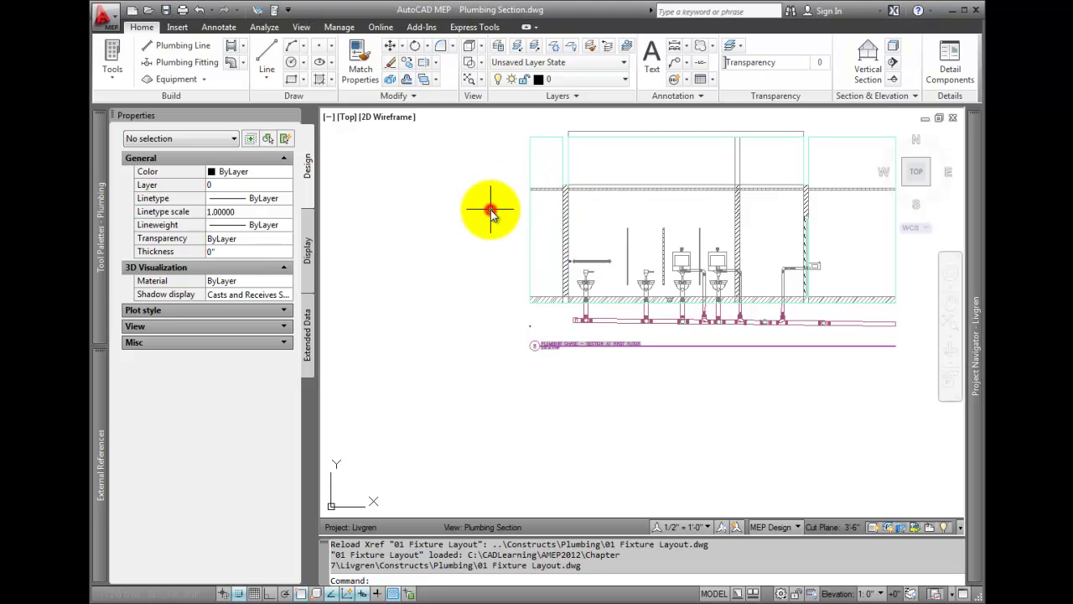
left_click(570, 192)
mouse_move(571, 192)
middle_mouse_down()
mouse_move(436, 276)
mouse_move(450, 271)
middle_mouse_up()
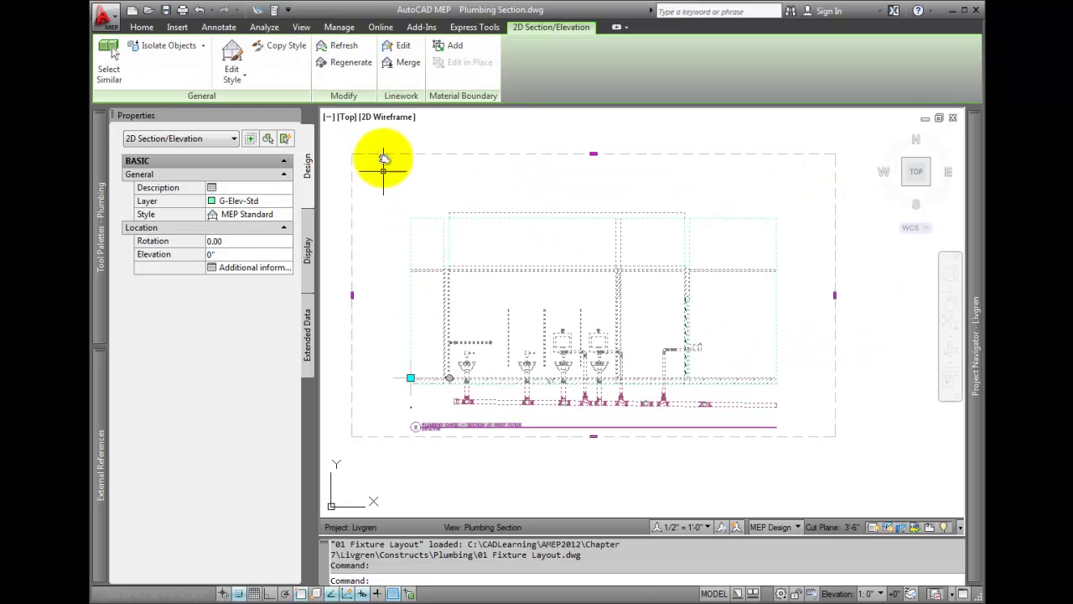
left_click(342, 46)
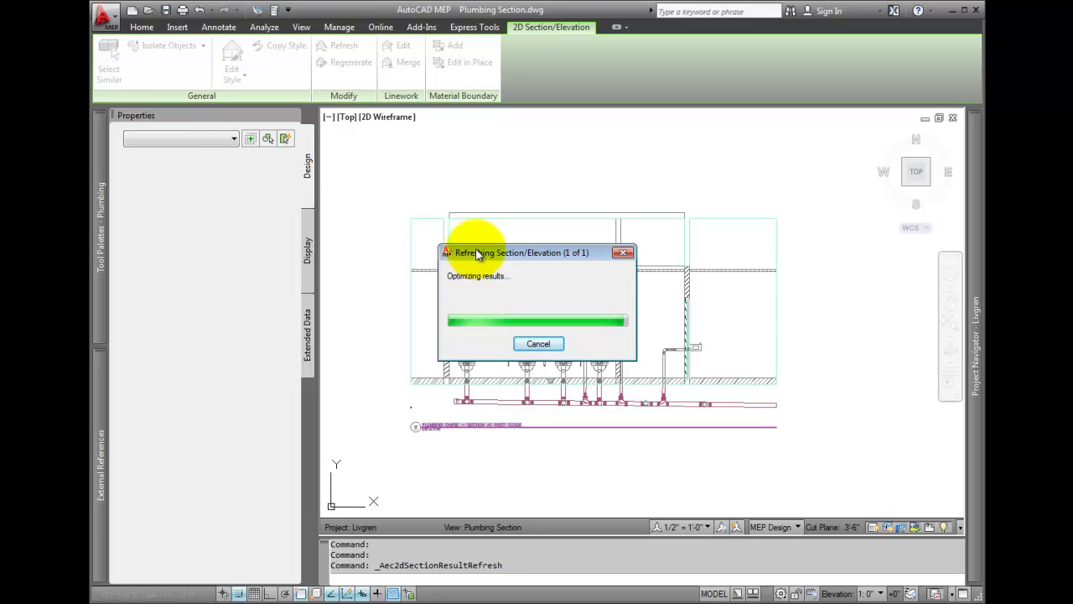
left_click(477, 254)
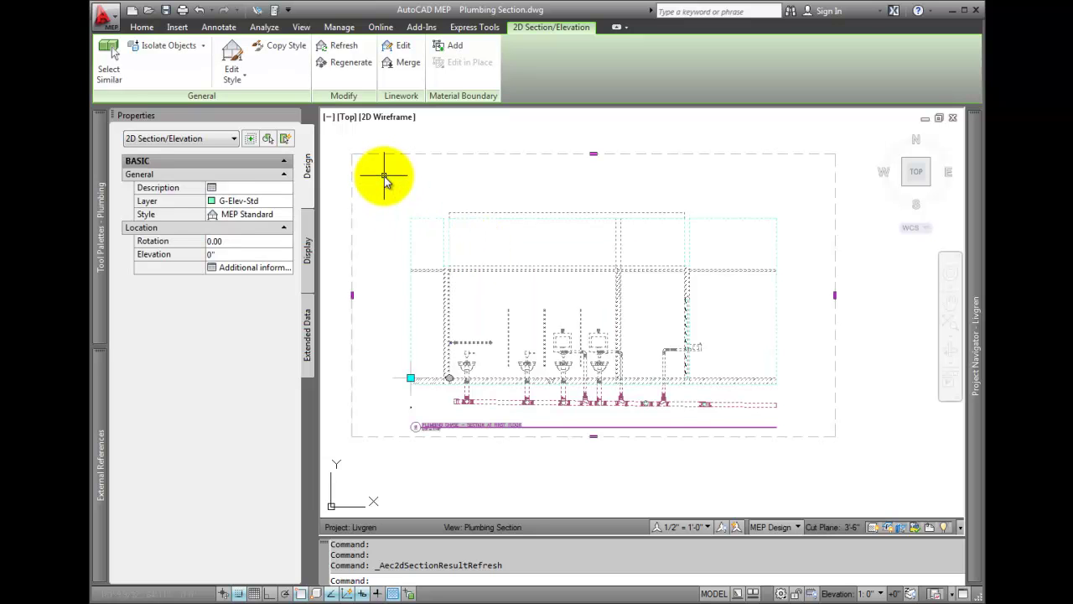
key("Escape")
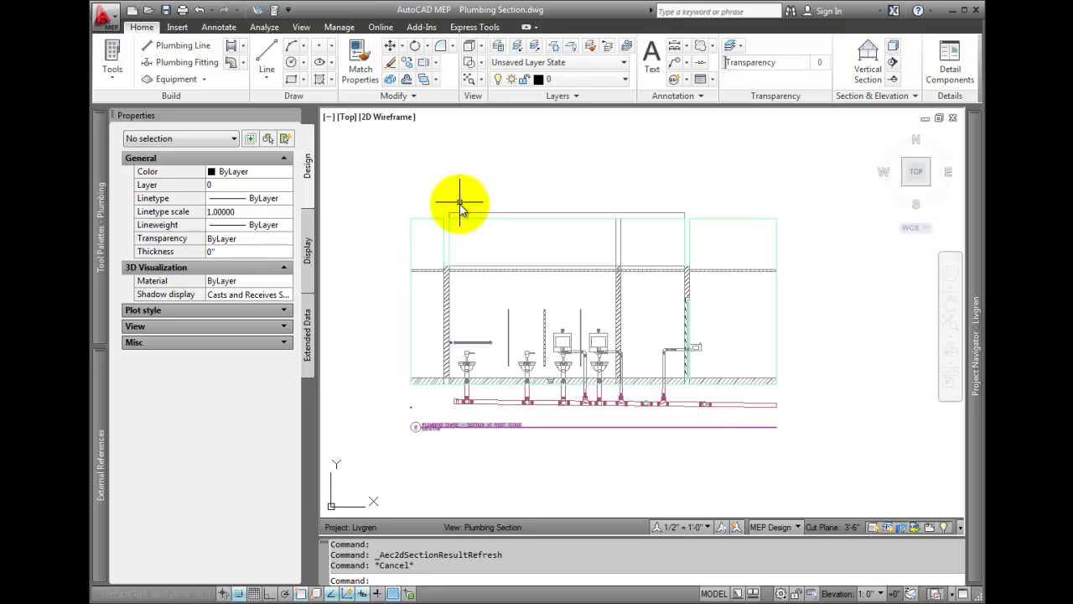
Step: Regenerate the section as a 2D Section/Elevation with Hidden Line Removal and the MEP Standard style
left_click(468, 216)
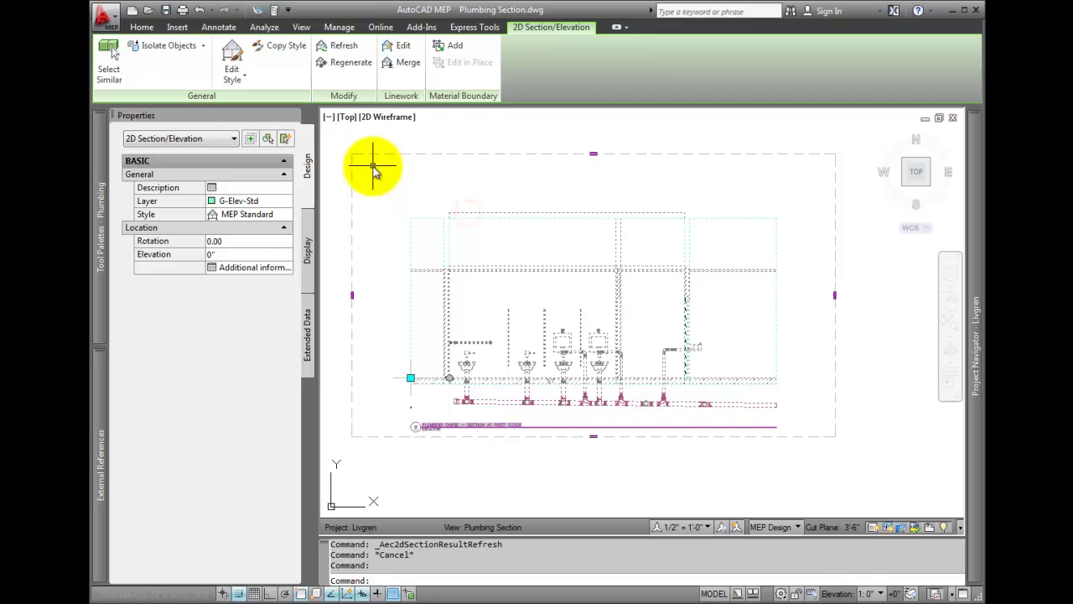
left_click(362, 69)
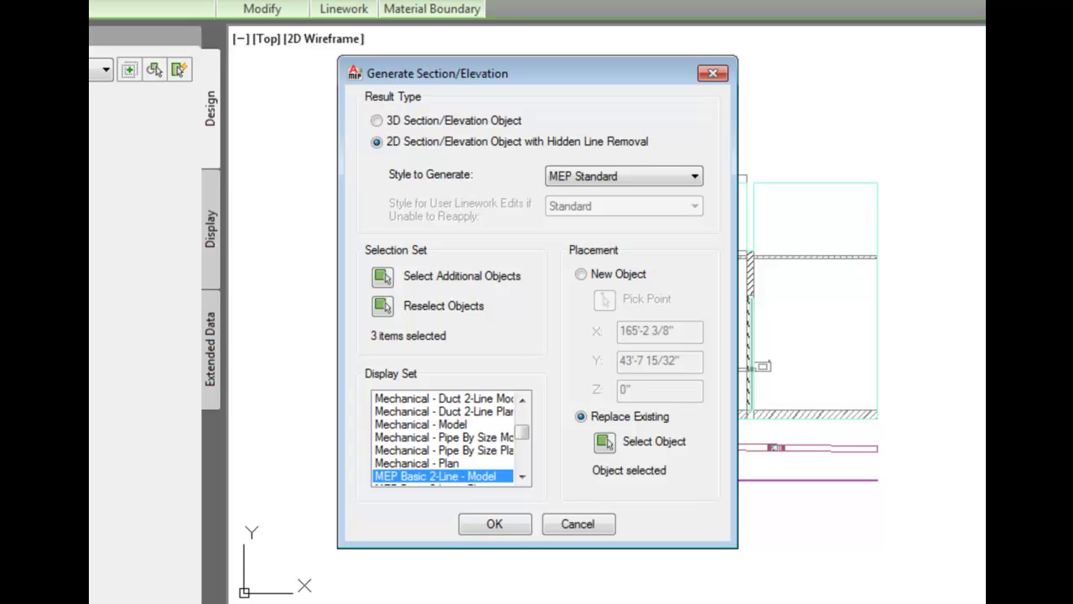
left_click(376, 120)
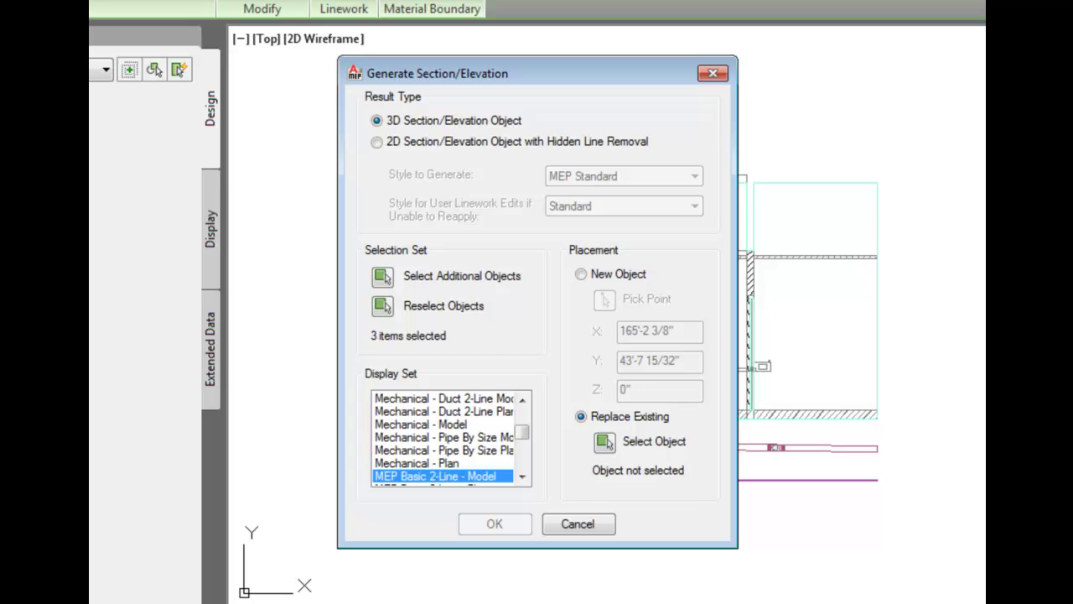
left_click(377, 142)
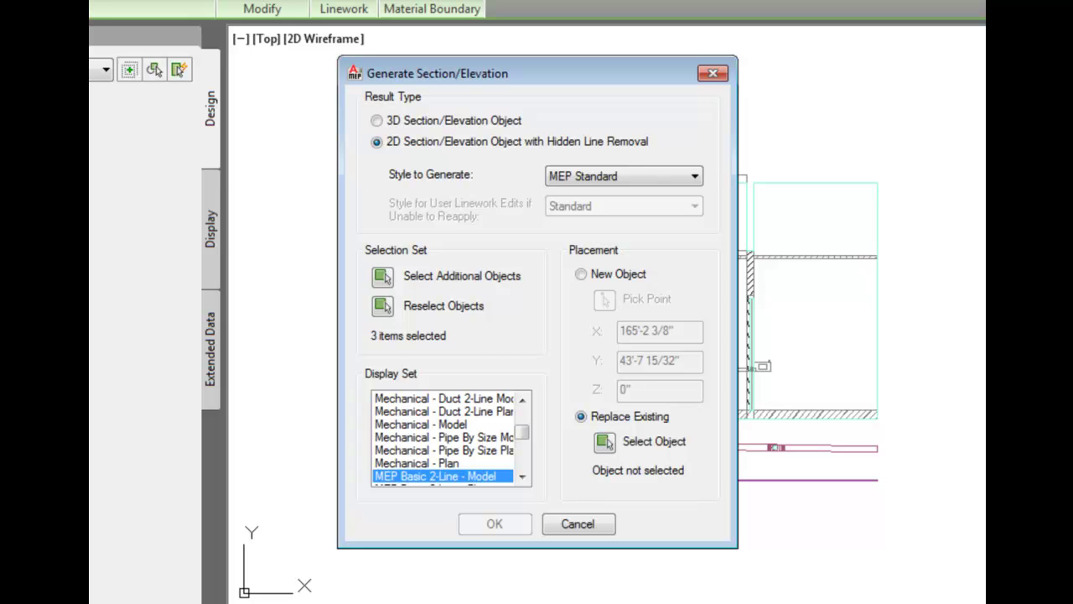
left_click(693, 176)
left_click(649, 208)
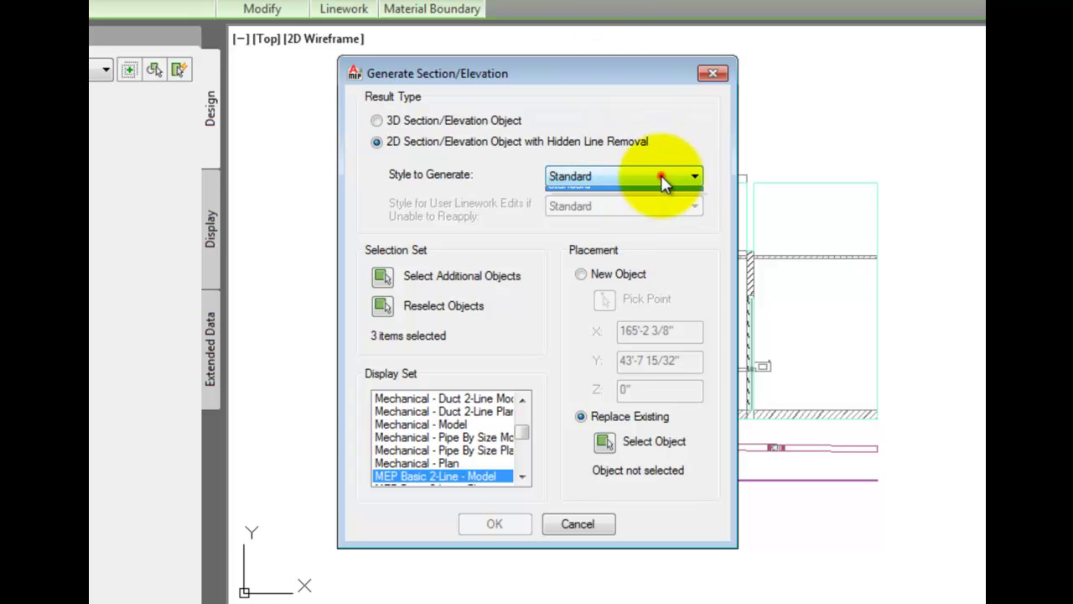
left_click(678, 175)
left_click(639, 195)
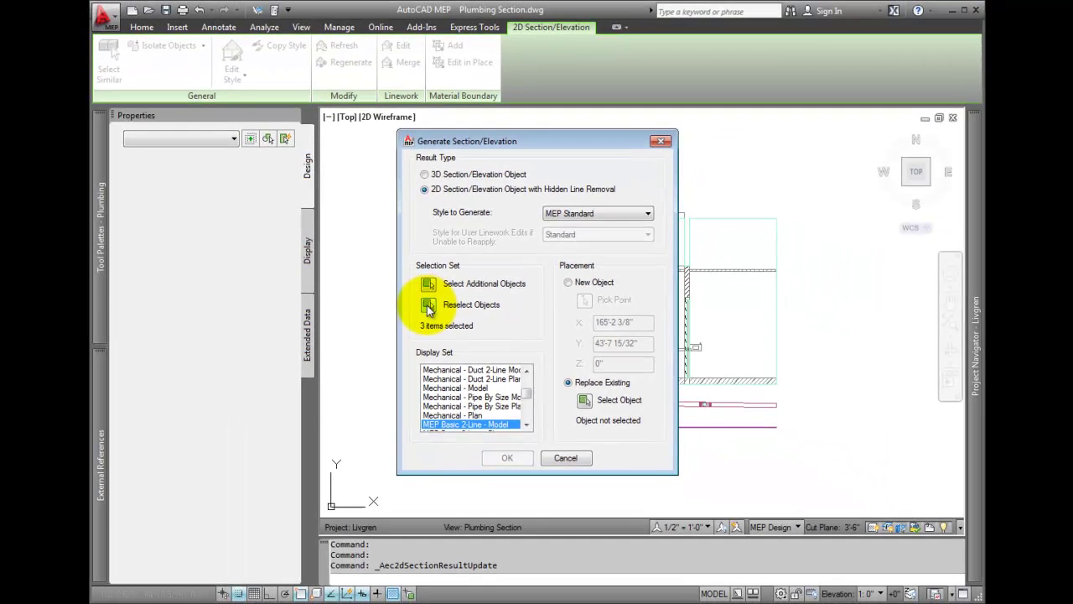
Step: Reselect the three restroom plumbing objects with a crossing window as the section's cut objects
left_click(429, 306)
scroll(394, 297, "down", 3)
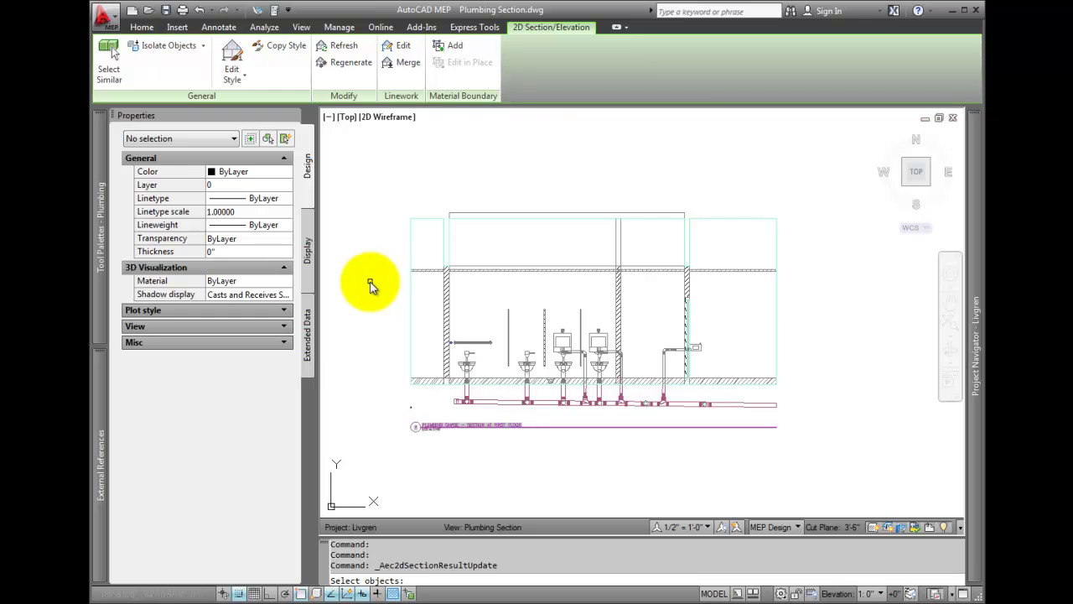
middle_click_drag(372, 288, 761, 235)
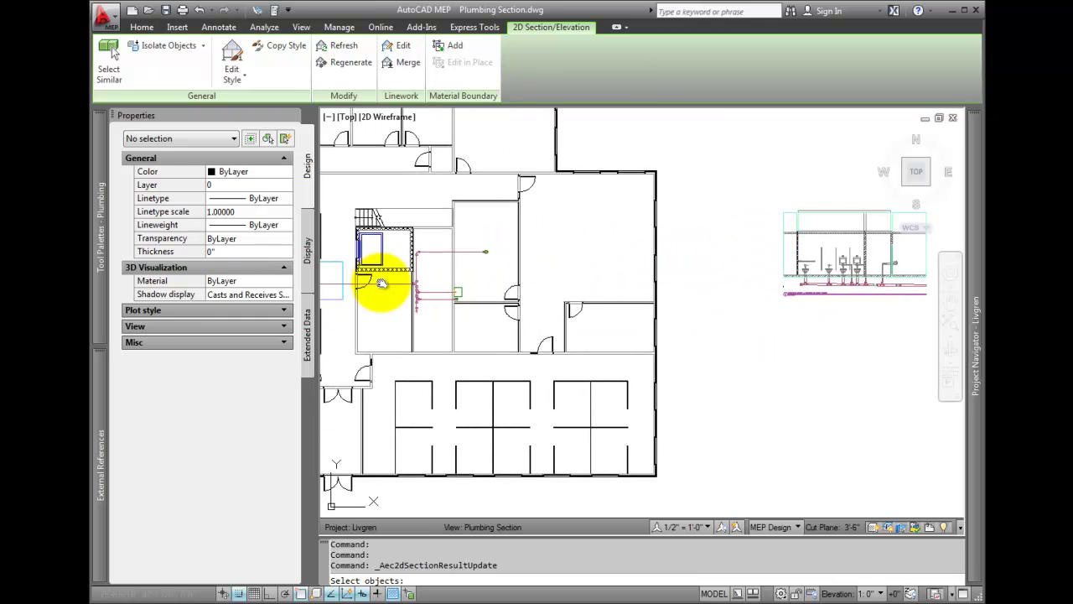
middle_click_drag(378, 282, 541, 262)
scroll(503, 256, "up", 3)
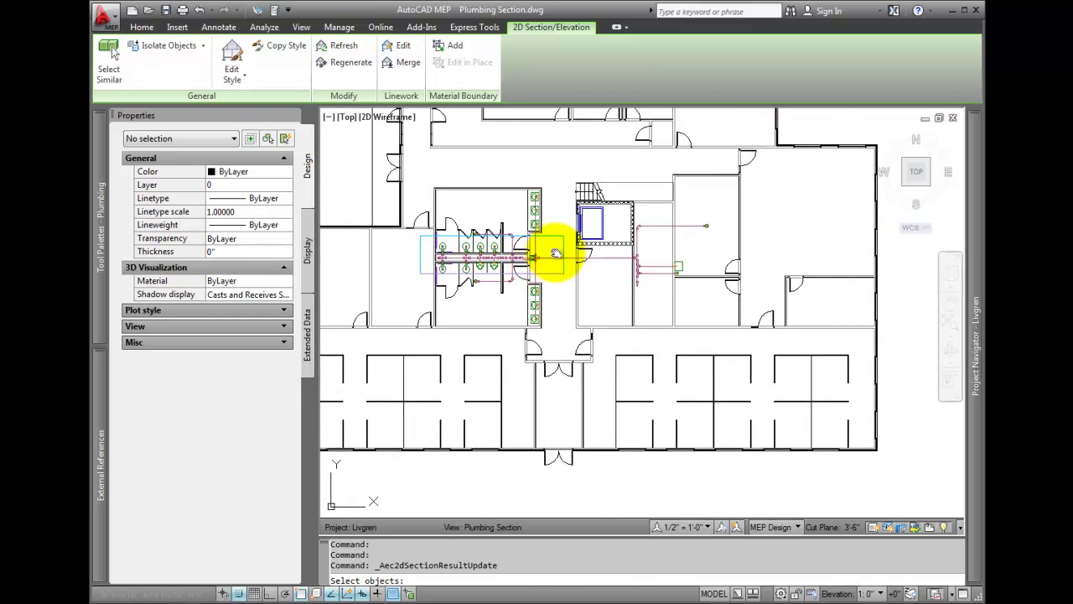
scroll(544, 245, "up", 2)
middle_click_drag(551, 247, 642, 232)
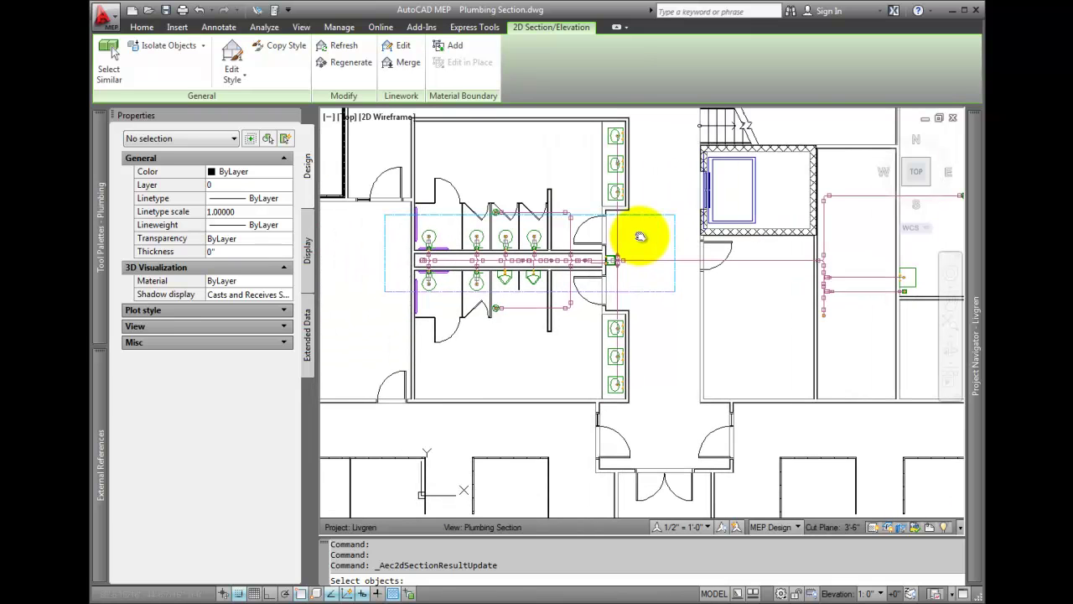
left_click(641, 234)
left_click(402, 277)
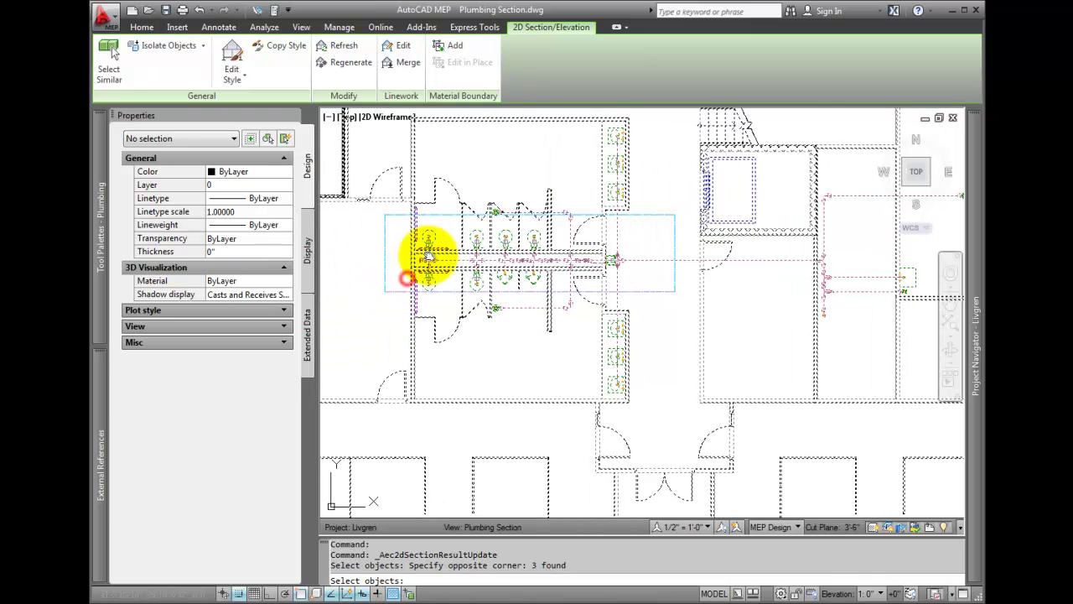
key("Return")
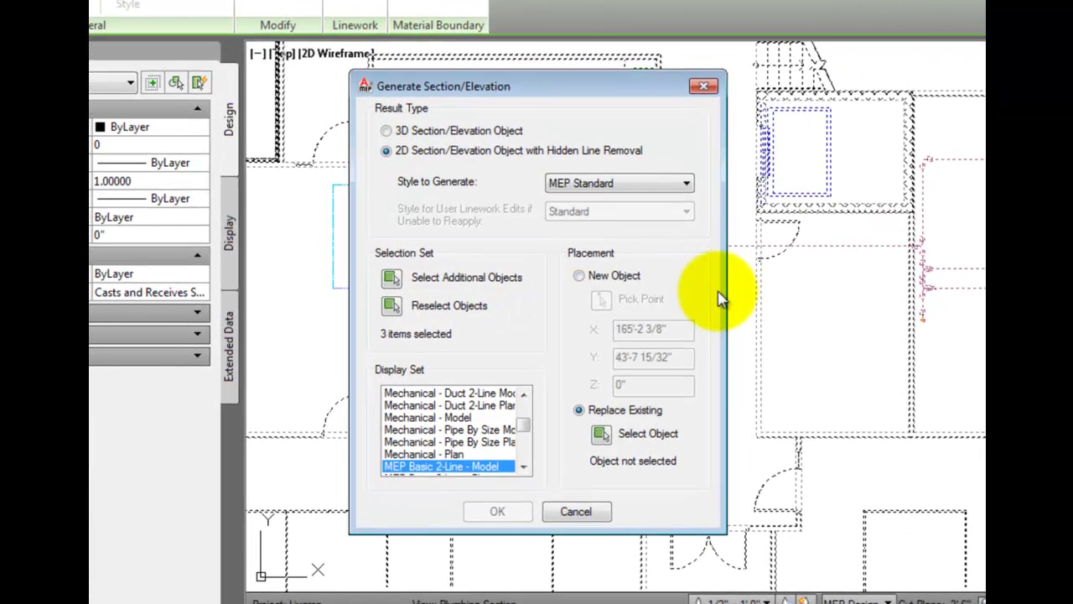
left_click_drag(524, 425, 527, 431)
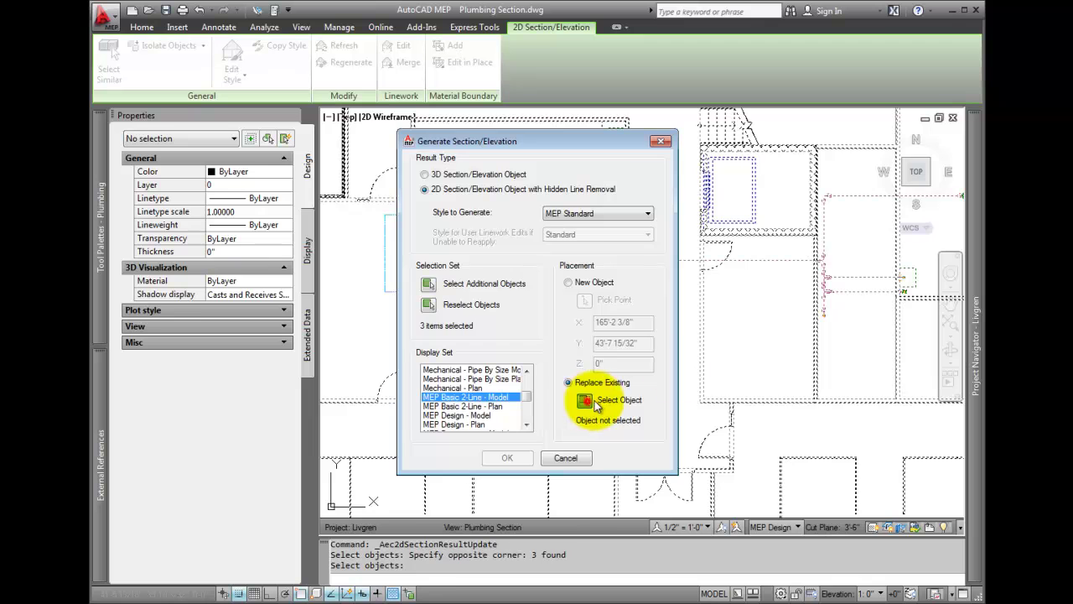
Step: Pick the existing 2D section result to replace and generate the new section
left_click(595, 404)
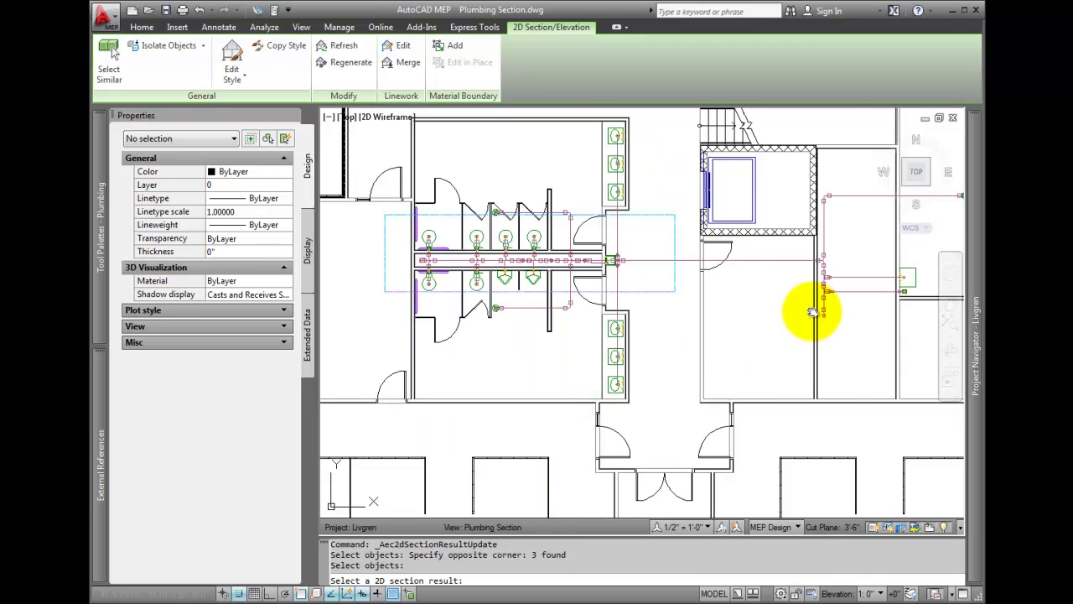
scroll(355, 299, "up", 3)
middle_click_drag(798, 275, 628, 288)
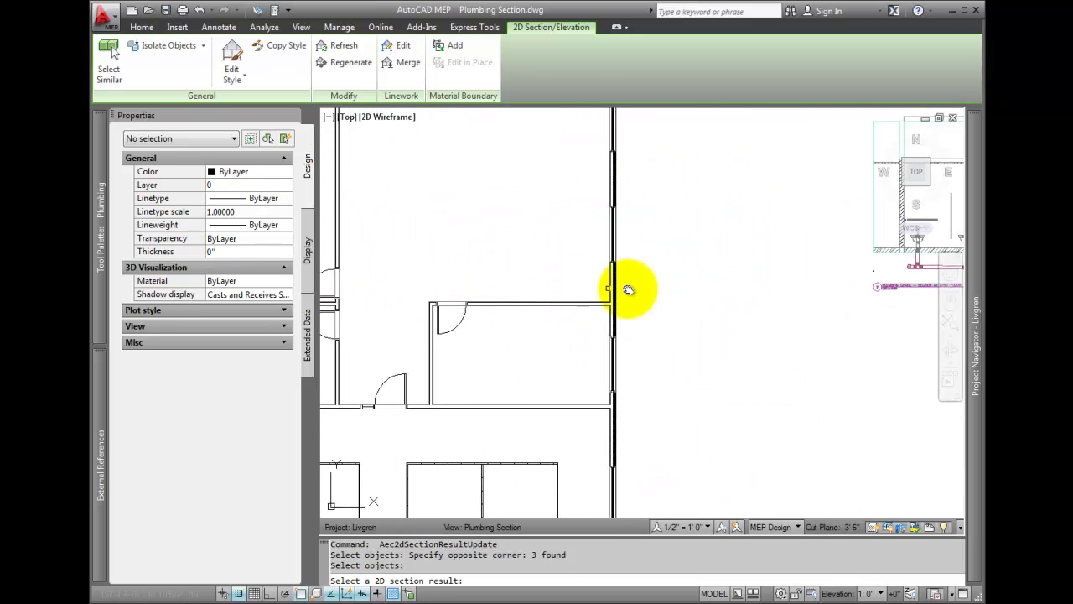
left_click(885, 245)
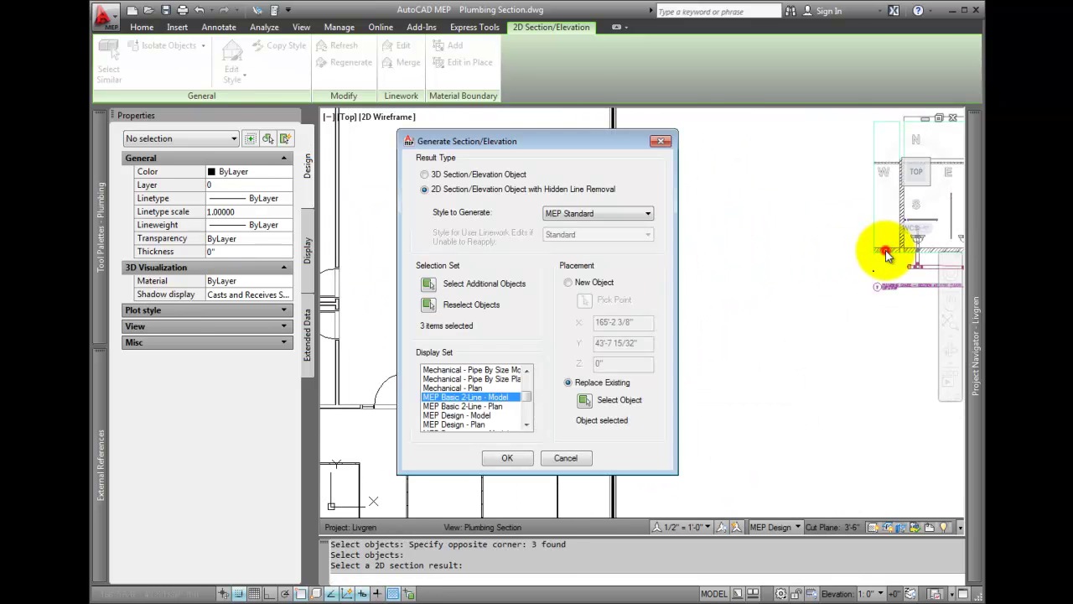
left_click(507, 457)
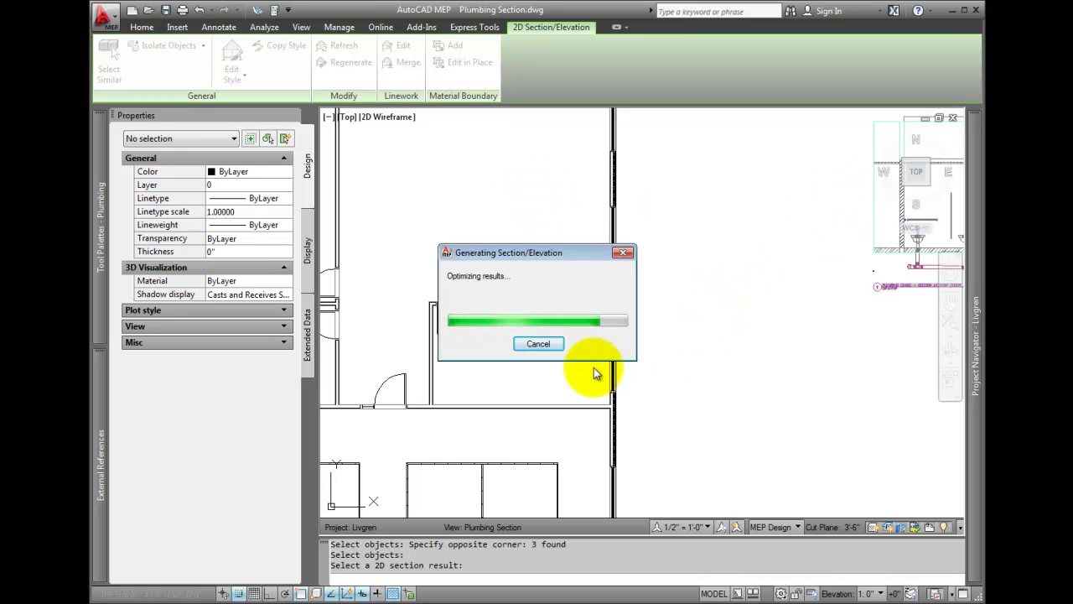
Step: Zoom into the restroom area of the plan and select the urinal
left_click(540, 343)
scroll(919, 227, "down", 5)
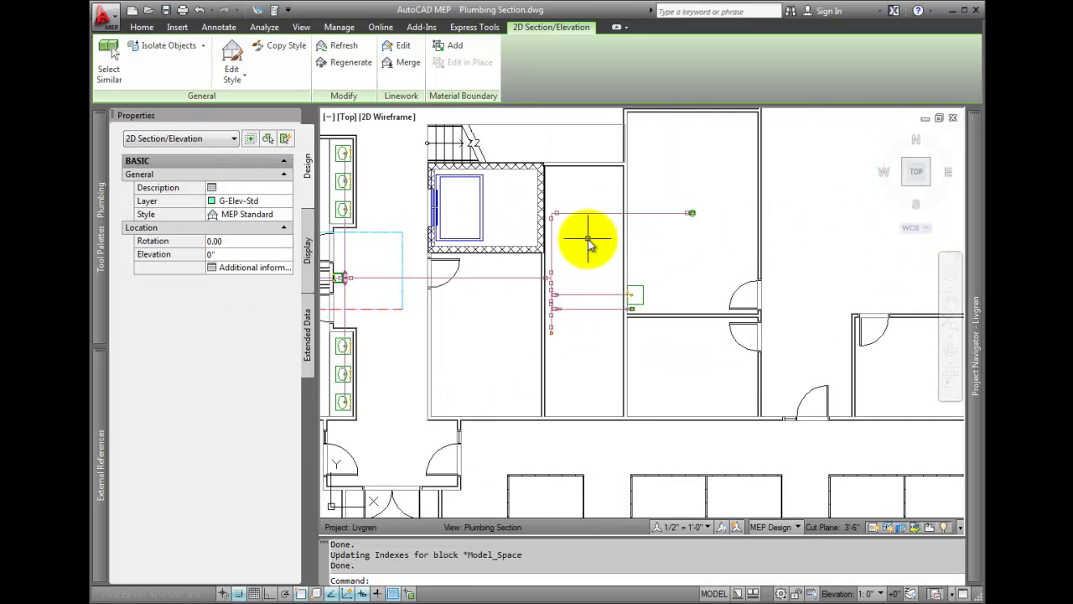
scroll(803, 228, "up", 4)
scroll(593, 259, "up", 3)
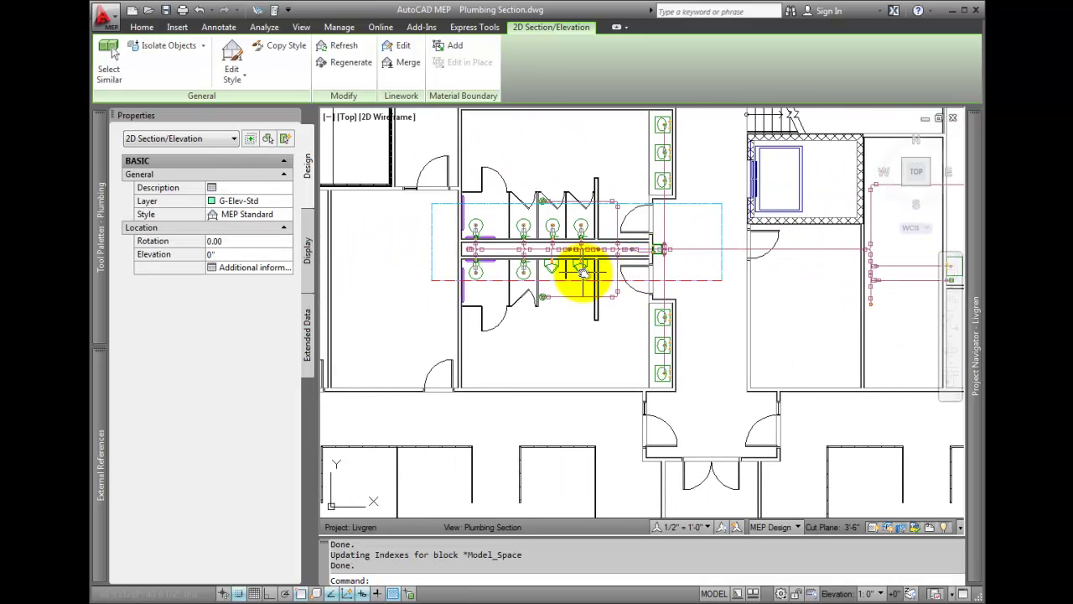
left_click(582, 269)
Step: Open the 01 Fixture Layout xref drawing from the plan
right_click(584, 274)
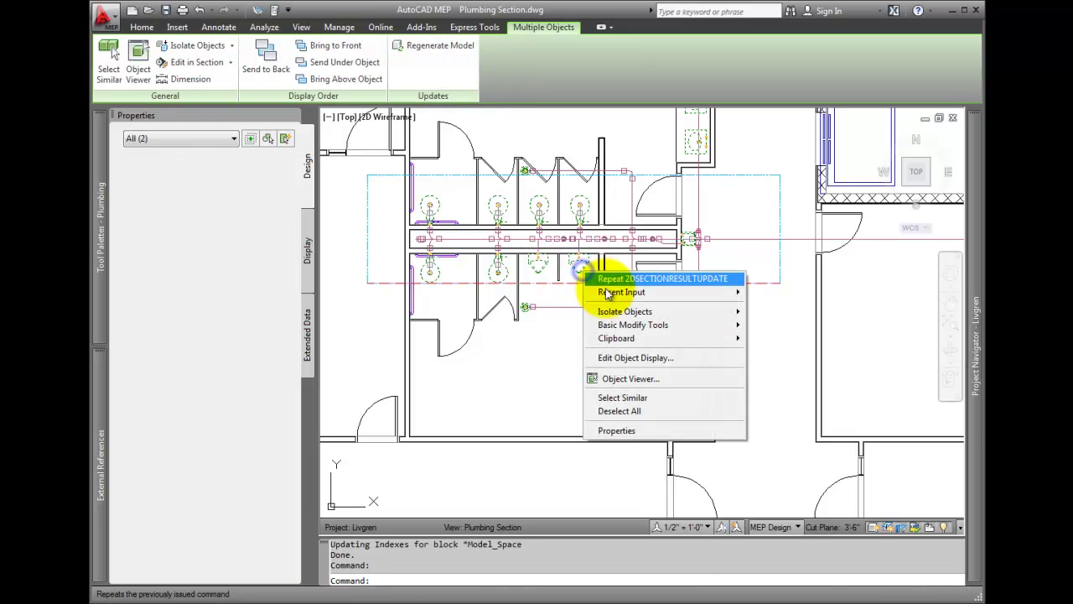
key("Escape")
key("Escape")
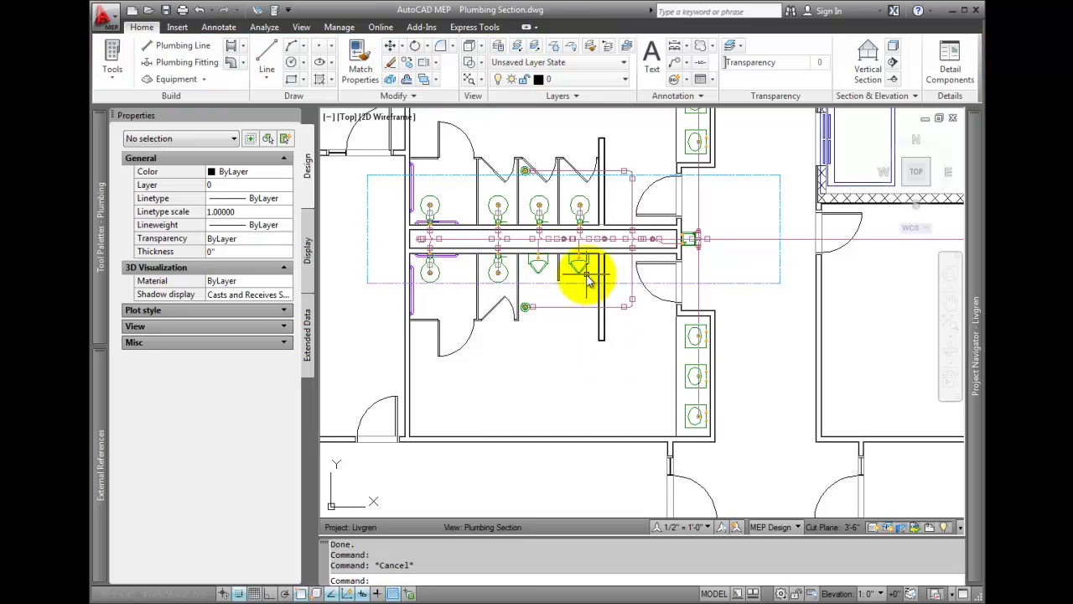
left_click(584, 270)
right_click(584, 270)
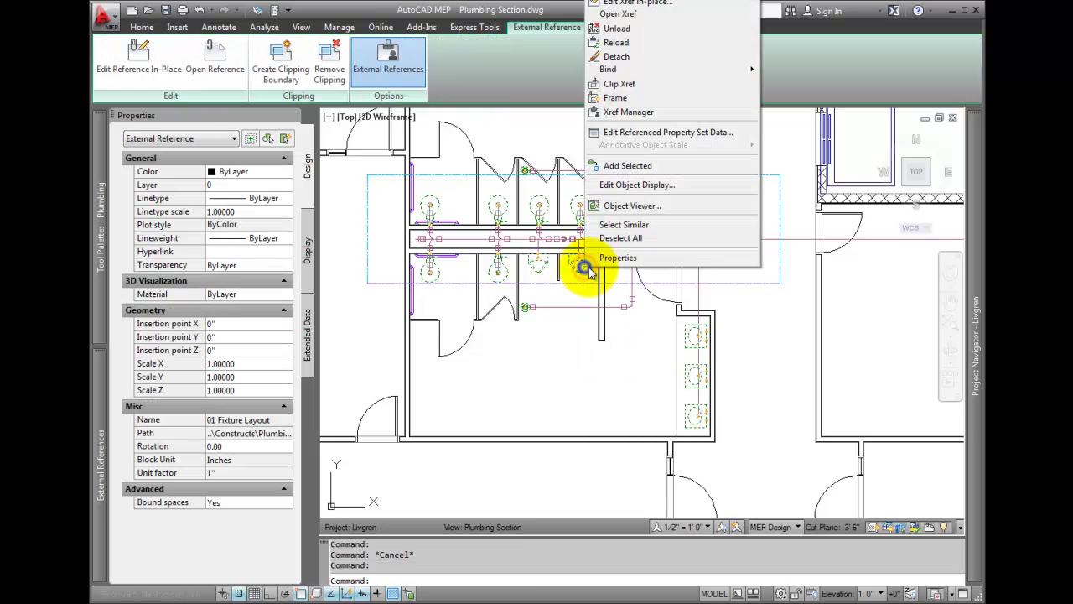
left_click(589, 17)
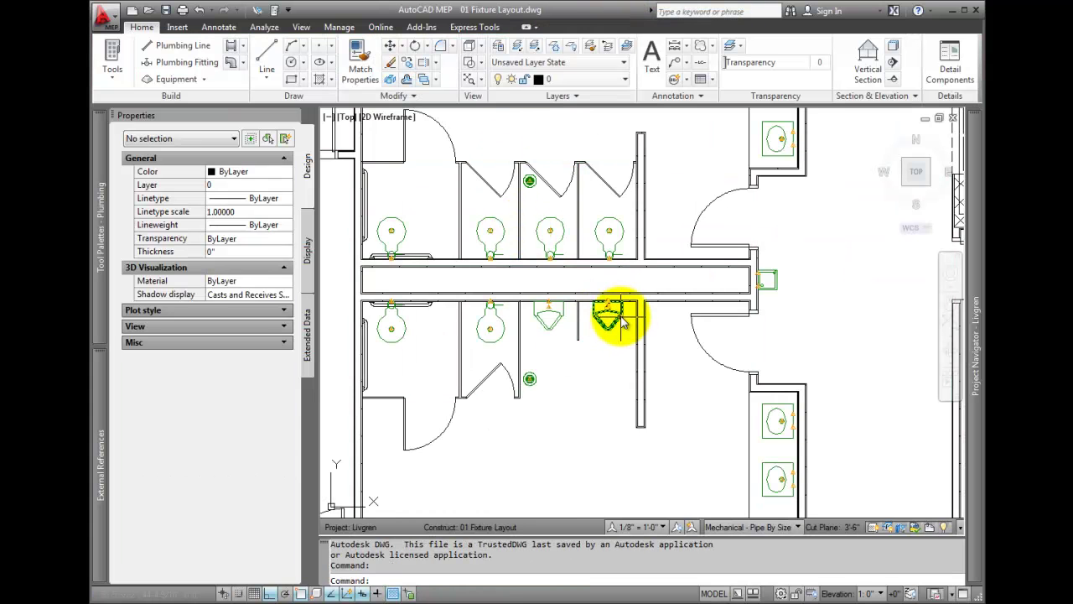
Step: Change the selected urinal to a Wall-Hung Urinal With Wings
left_click(586, 351)
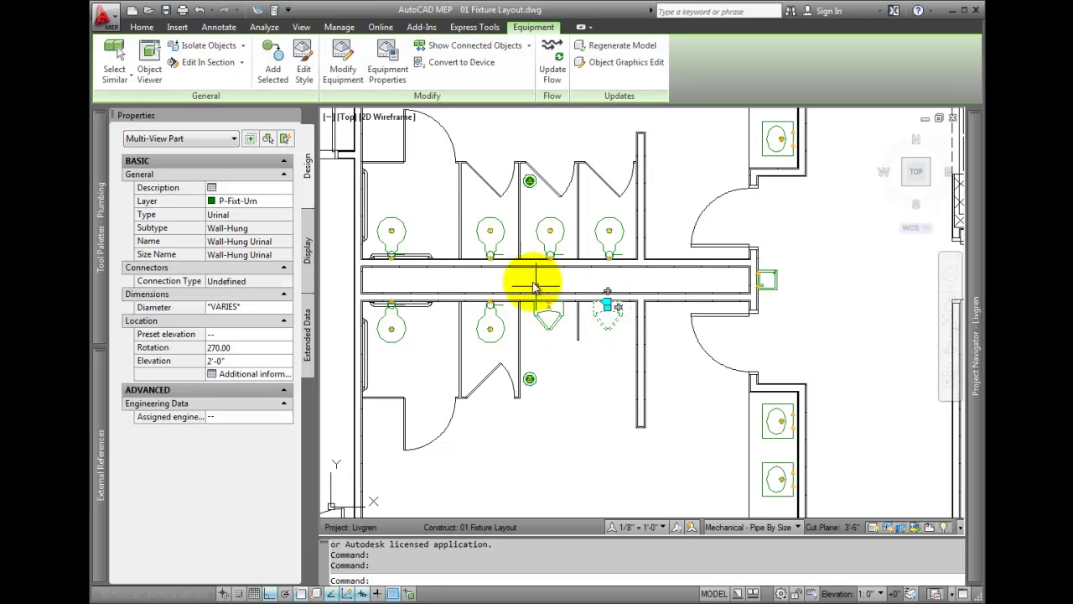
left_click(344, 65)
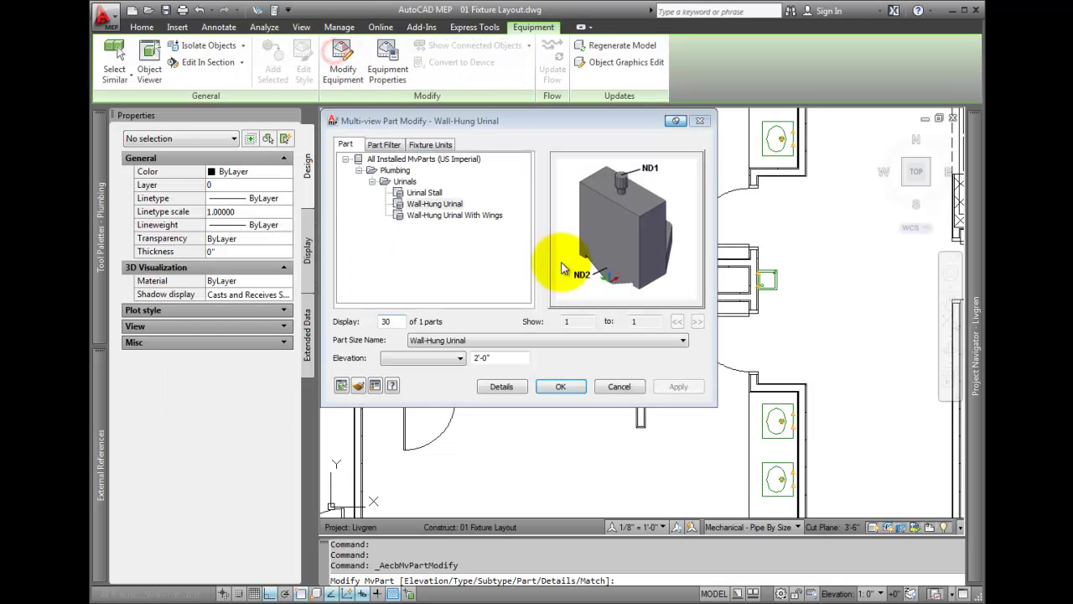
left_click(456, 215)
left_click(559, 385)
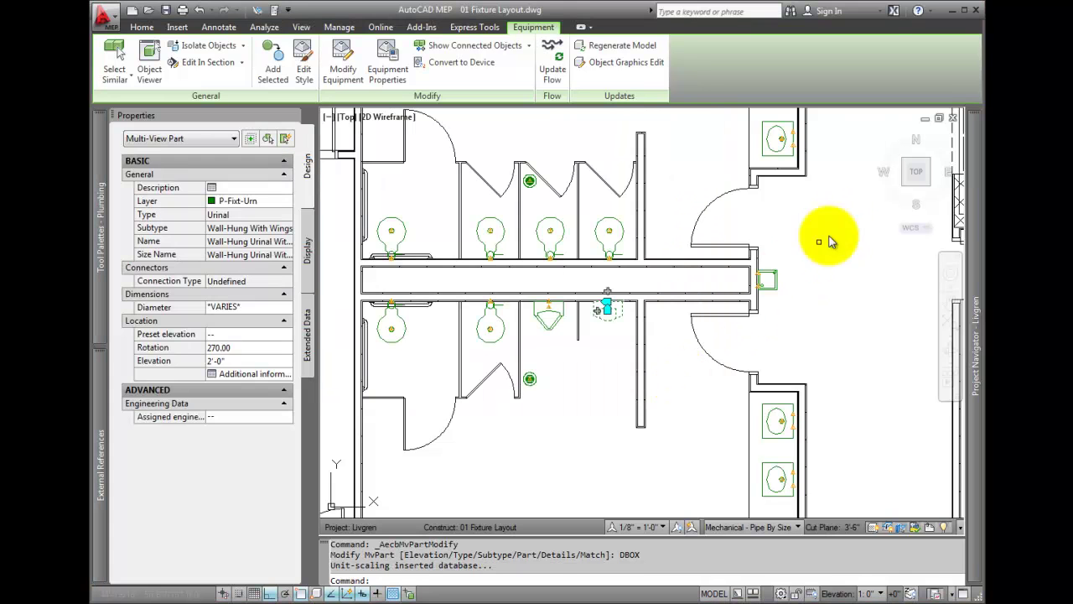
Step: Save and close the fixture layout, then reload 01 Fixture Layout in Plumbing Section
left_click(953, 119)
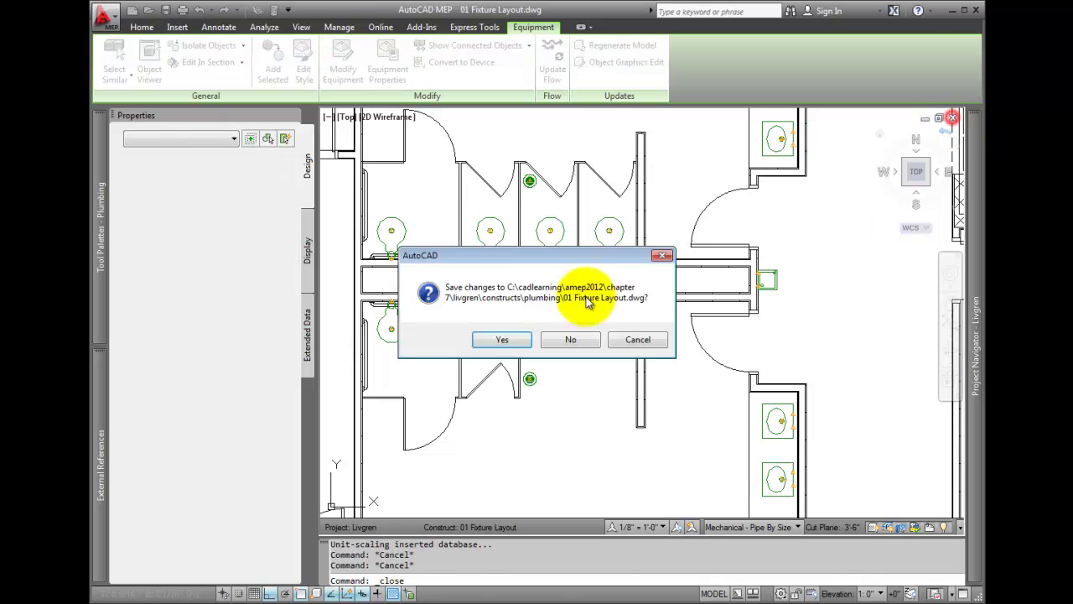
left_click(496, 338)
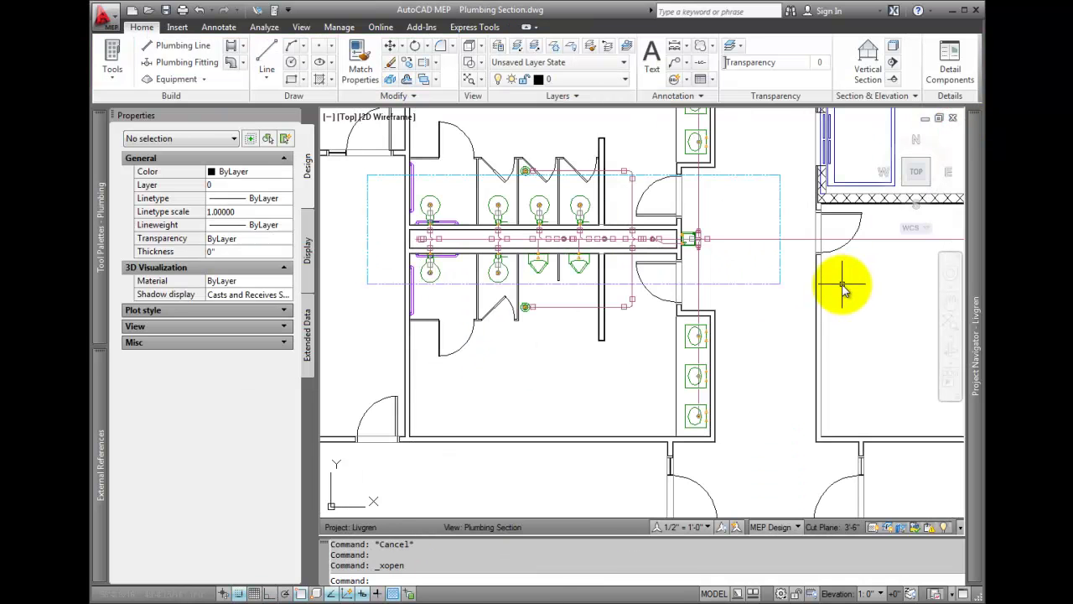
middle_click_drag(858, 280, 461, 290)
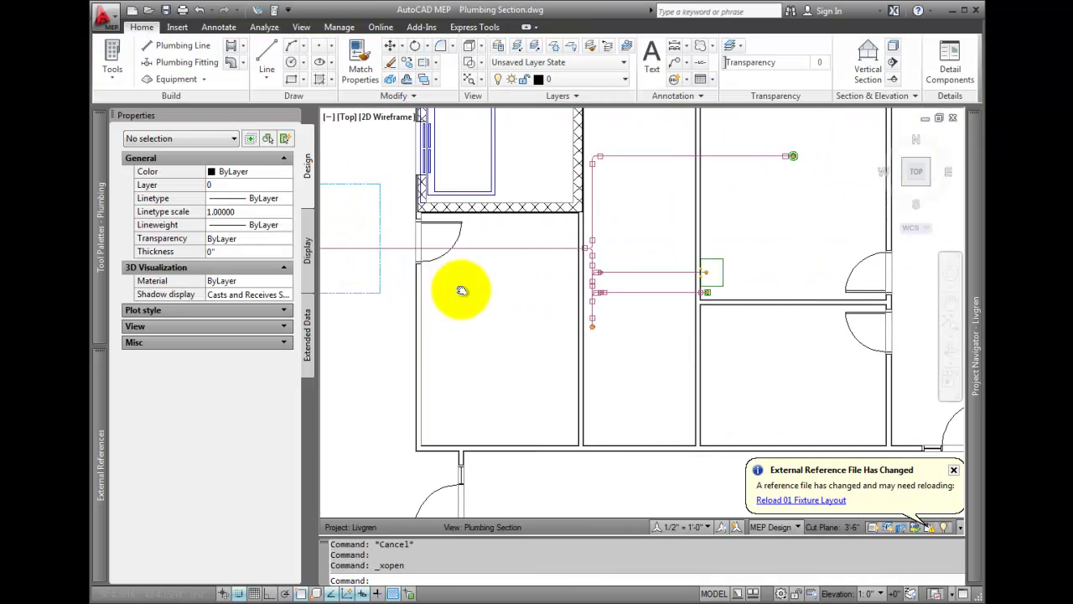
left_click(801, 500)
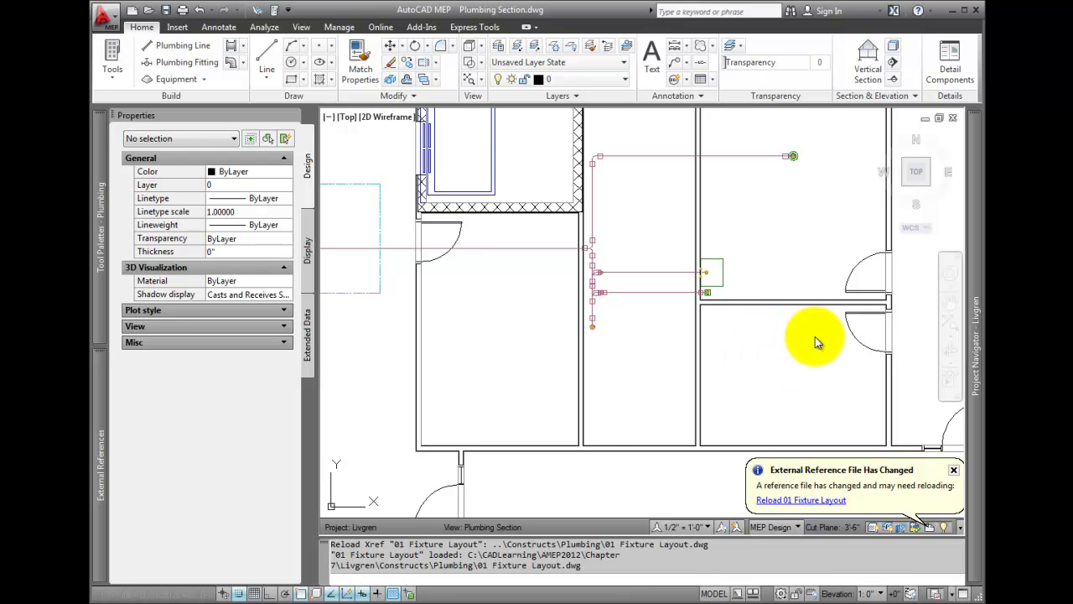
Step: Refresh the 2D plumbing section so it picks up the reloaded fixtures
middle_click_drag(822, 335, 447, 359)
scroll(717, 327, "up", 2)
left_click(850, 232)
left_click(766, 235)
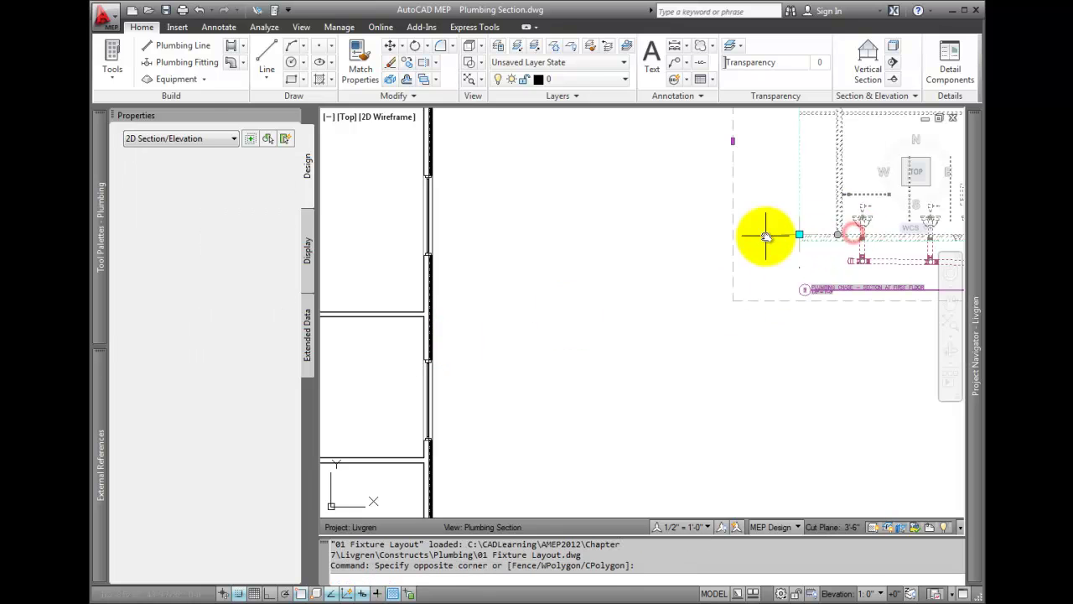
right_click(766, 236)
left_click(798, 324)
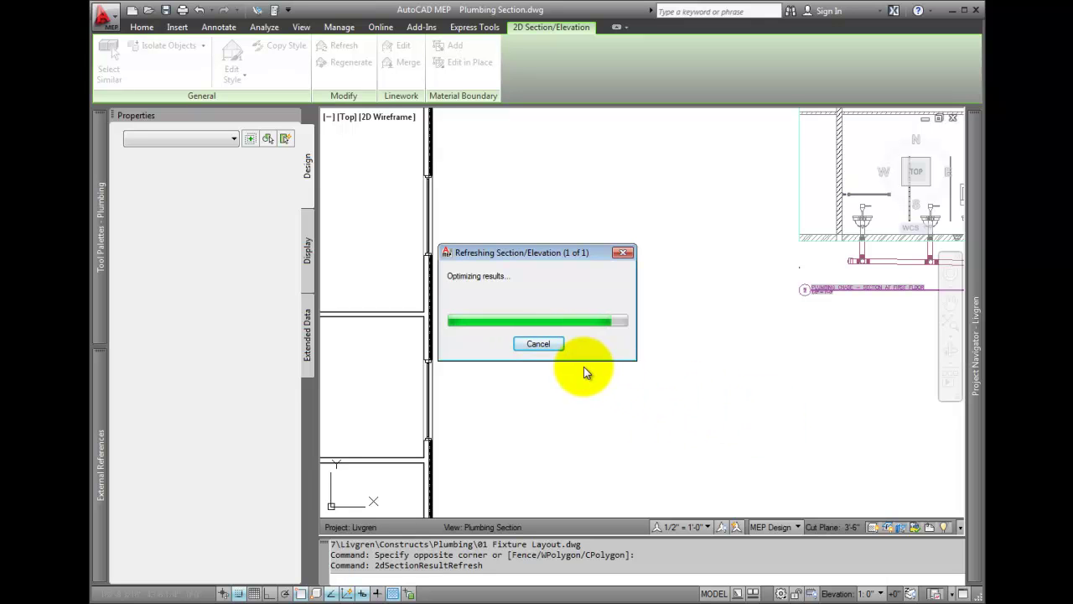
left_click(541, 343)
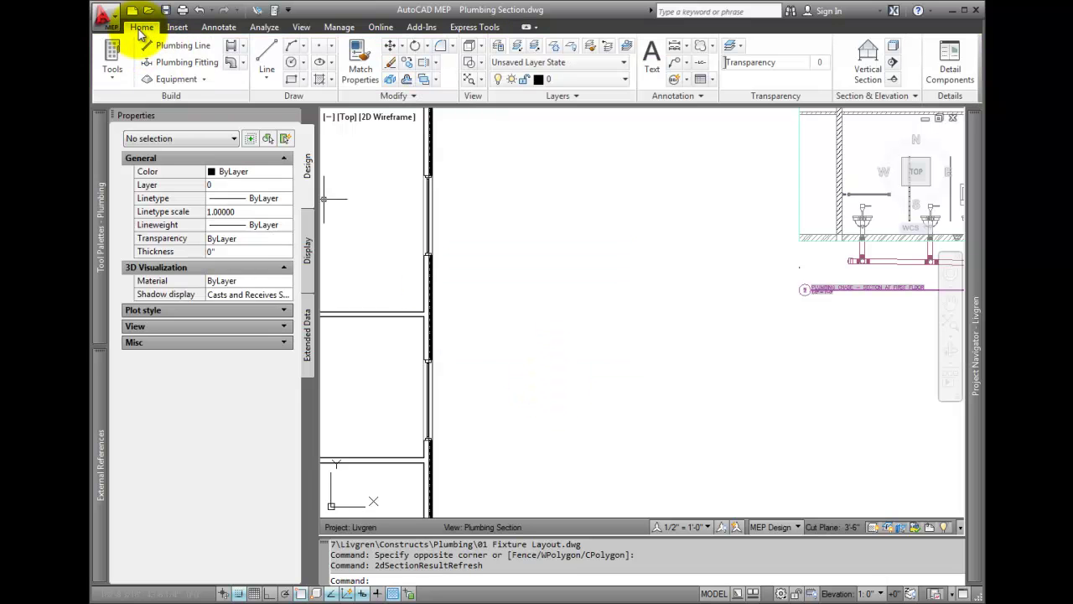
Step: Review Batch Refresh options (Folder, Process subfolders, Current Project) without running, then center the section elevation
left_click(798, 196)
left_click(912, 98)
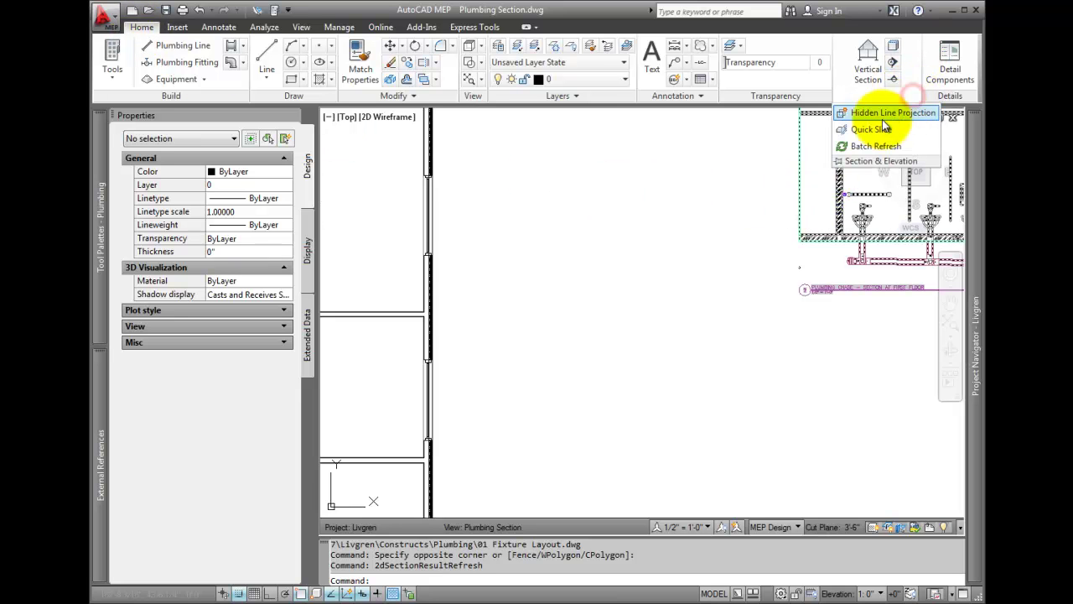
left_click(877, 147)
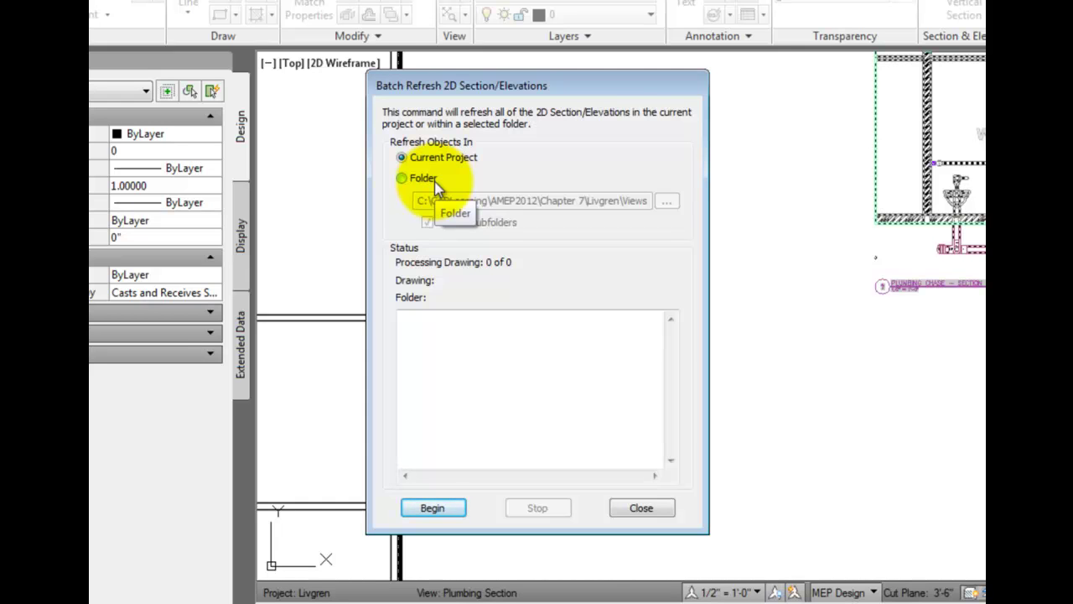
left_click(434, 181)
left_click(428, 222)
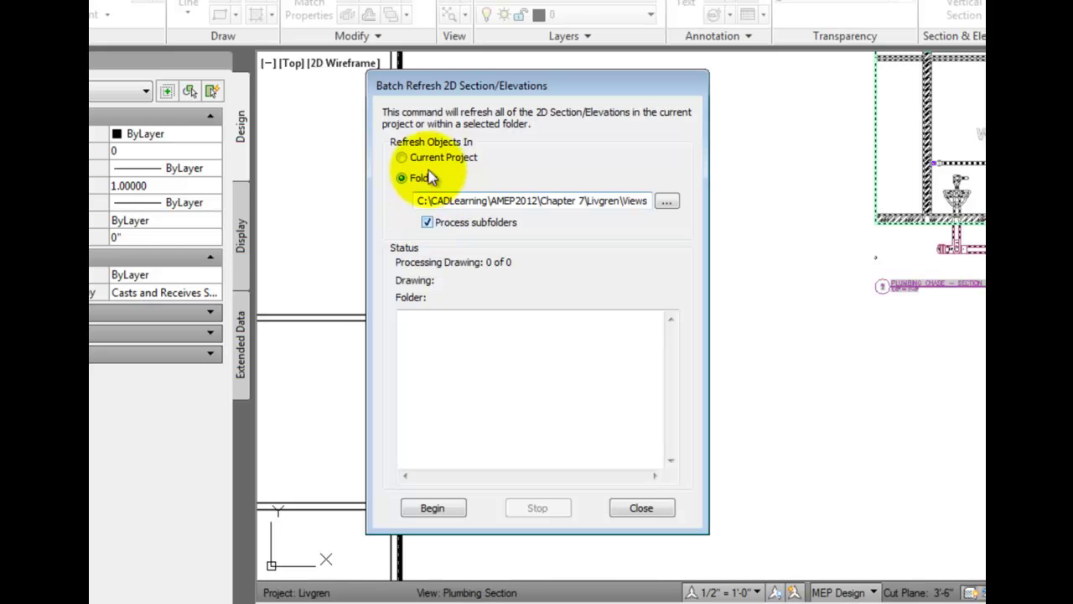
left_click(404, 159)
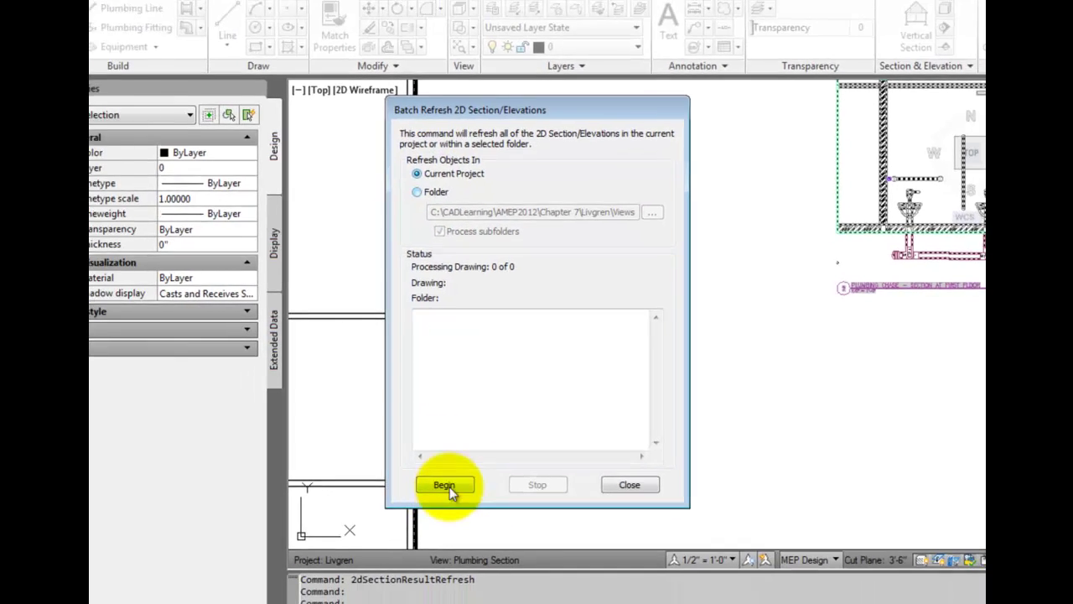
left_click(646, 512)
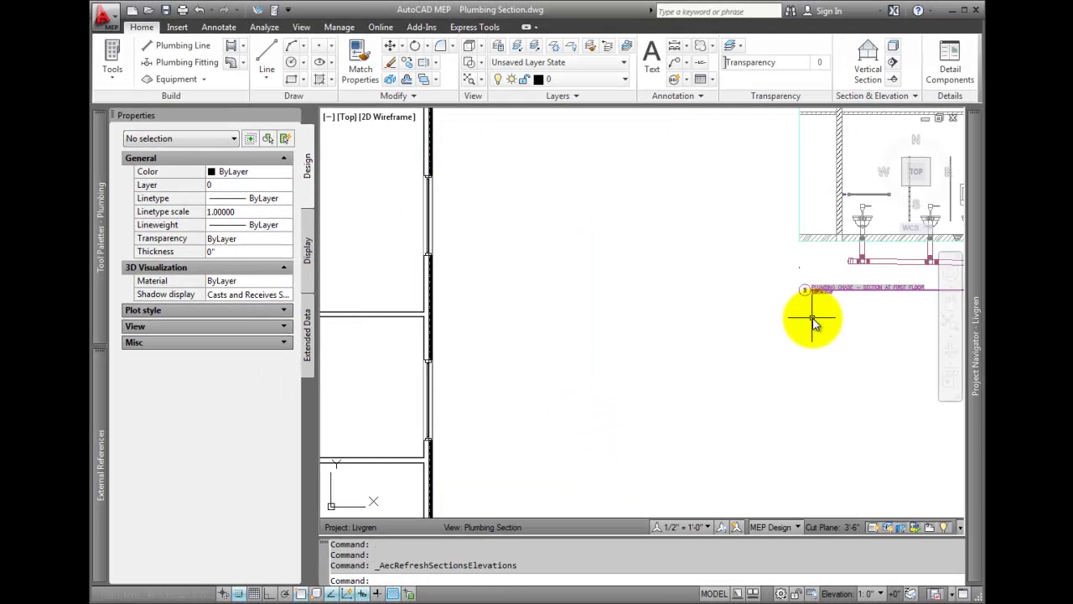
mouse_move(814, 311)
middle_mouse_down()
mouse_move(388, 328)
mouse_move(490, 429)
middle_mouse_up()
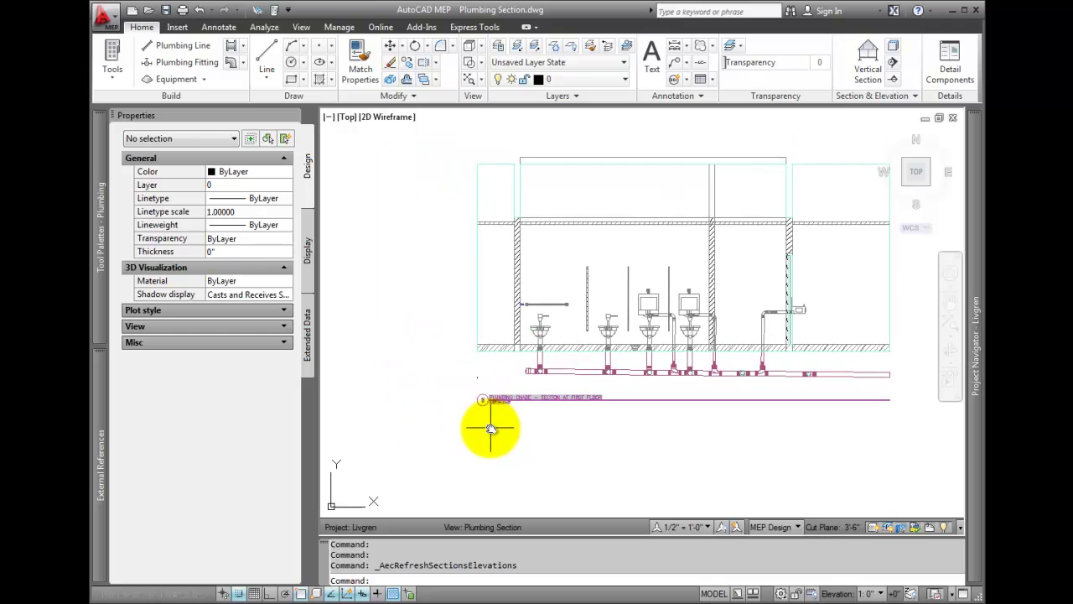
left_click(647, 293)
Step: Run Refresh on the 2D plumbing section elevation again to rebuild it with the revised urinal
right_click(644, 293)
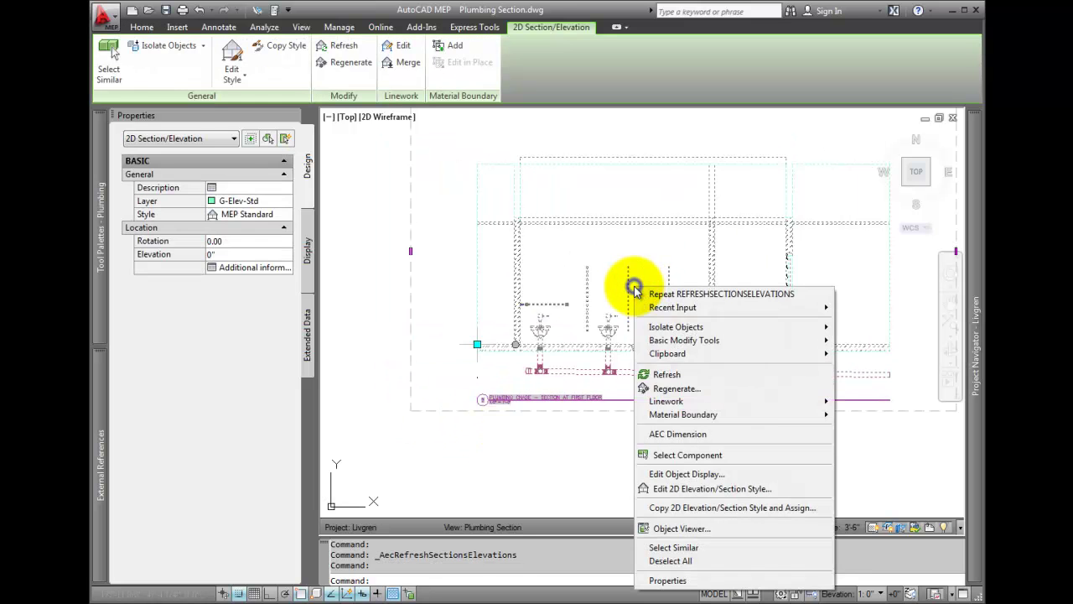
left_click(670, 375)
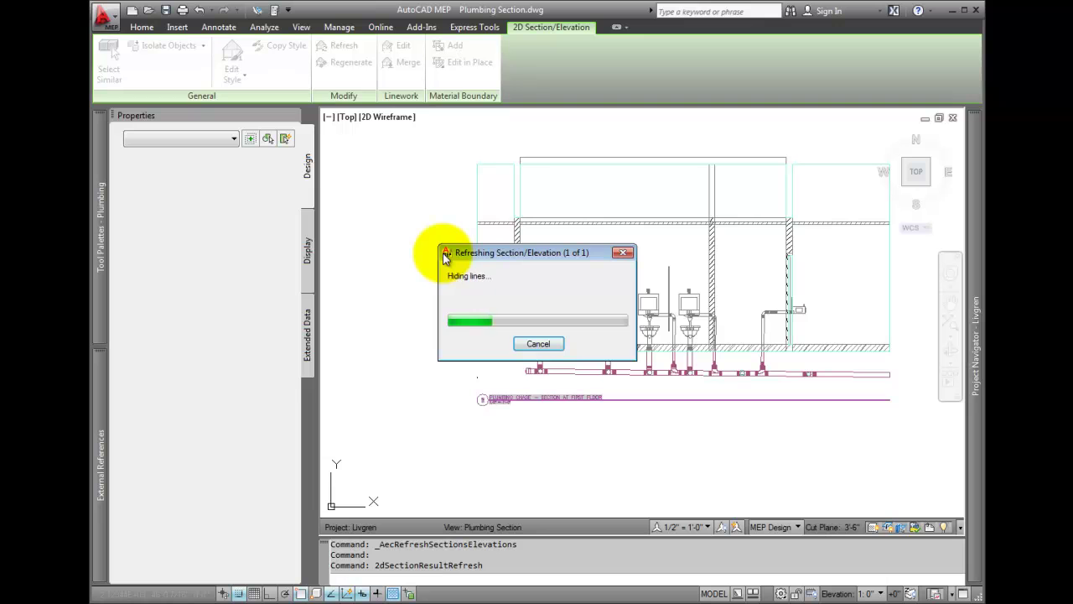